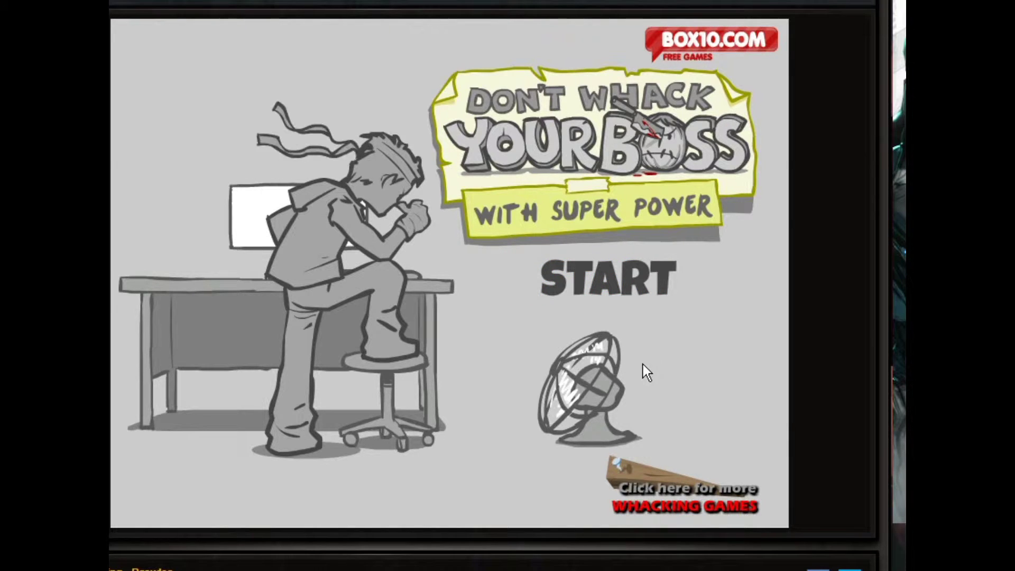
# Step: Start the game and whack the boss using the upper-right and top-left shelf items
pyautogui.click(626, 285)
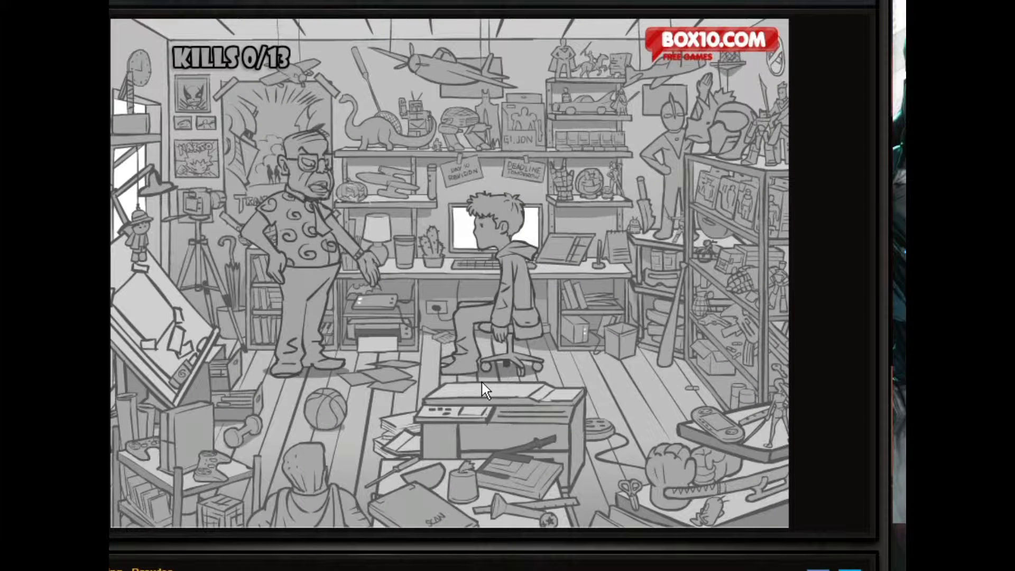
pyautogui.click(719, 143)
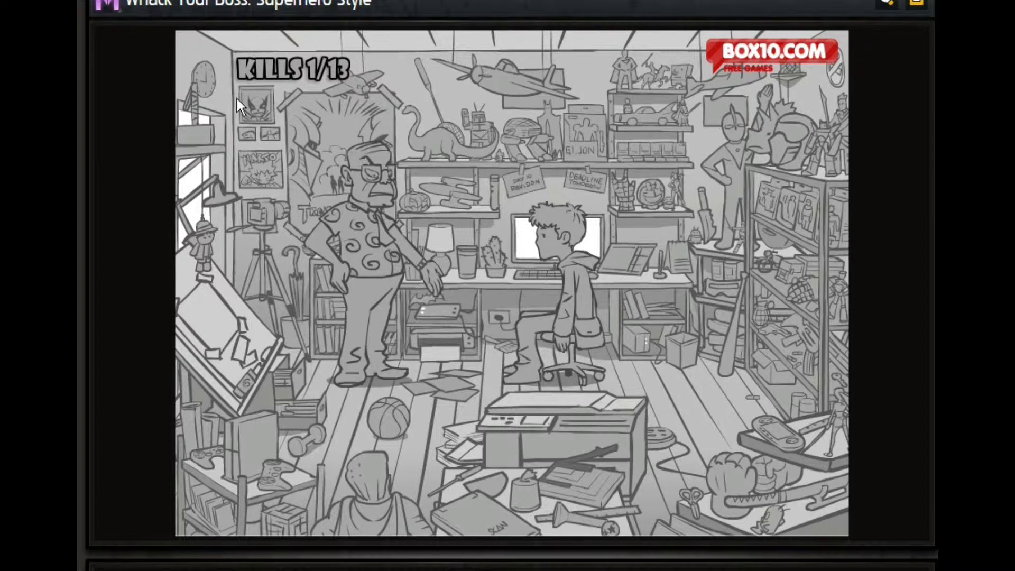
pyautogui.click(196, 110)
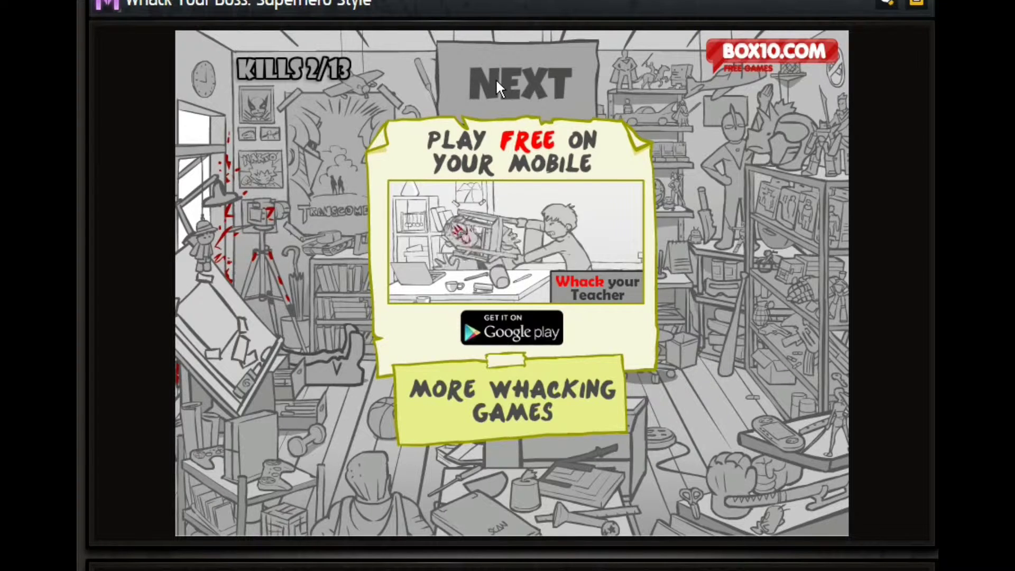
# Step: Advance to the next scene and whack the boss with the boxing gloves
pyautogui.click(548, 93)
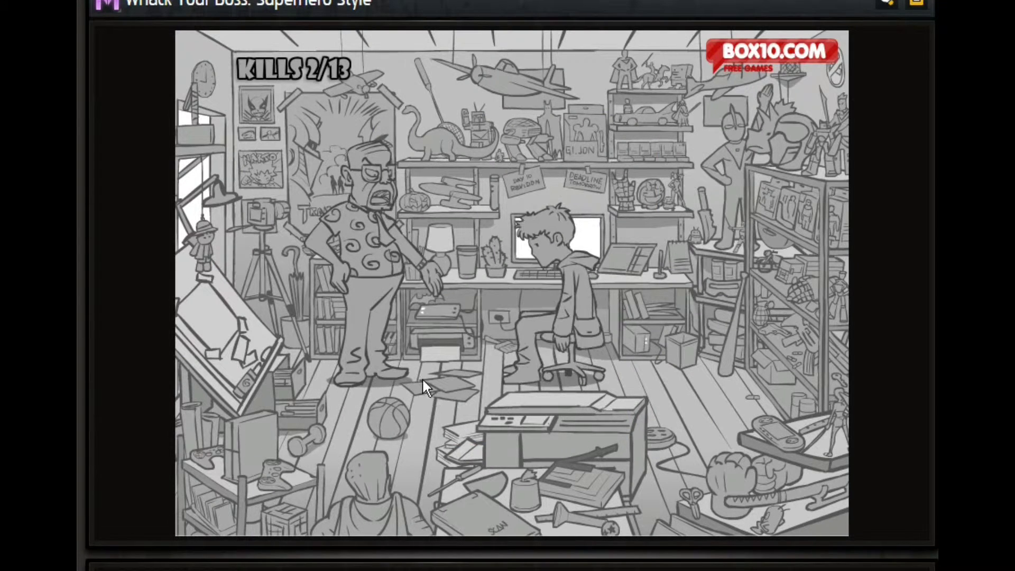
pyautogui.click(745, 467)
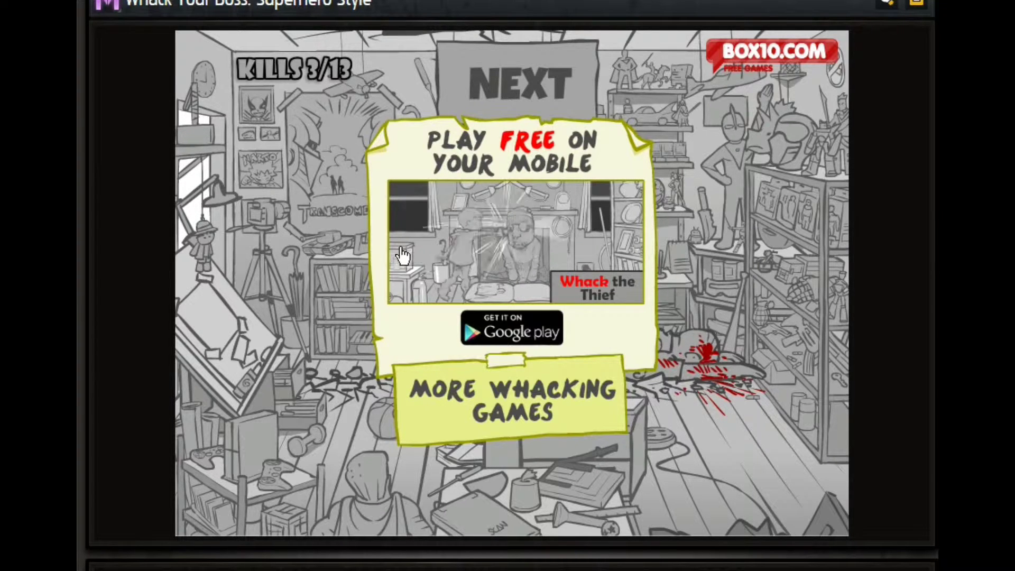
# Step: Advance, whack the boss with the lower-right item, and continue to a fresh office
pyautogui.click(496, 93)
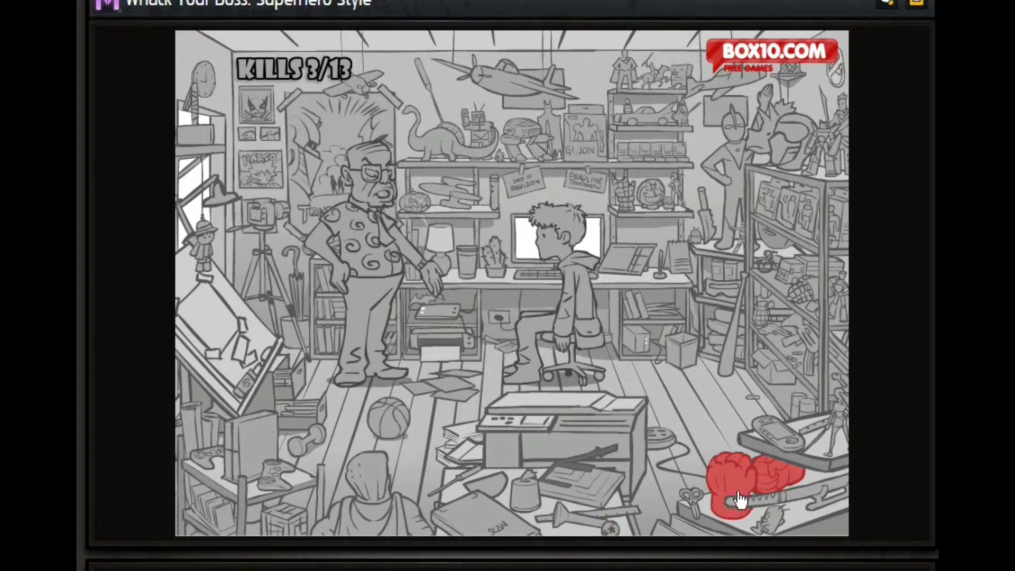
pyautogui.click(606, 526)
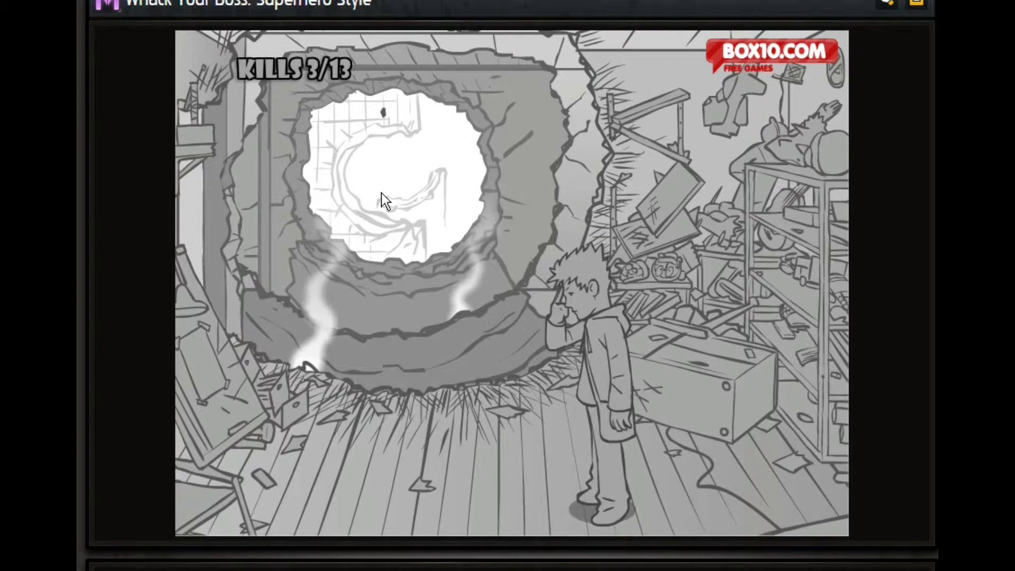
pyautogui.click(516, 74)
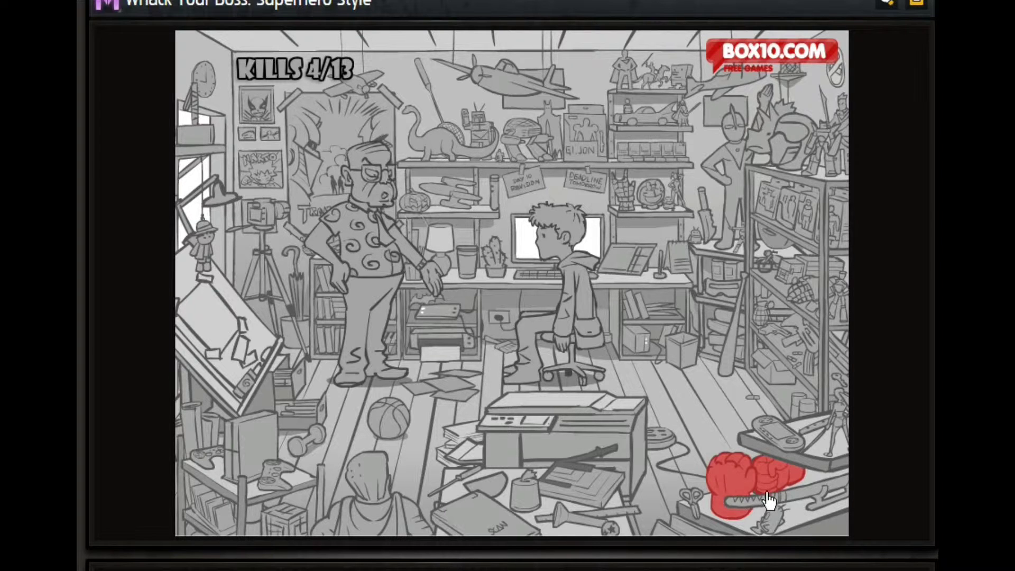
# Step: Use the handheld console to unleash the giant-monster attack on the boss
pyautogui.click(810, 435)
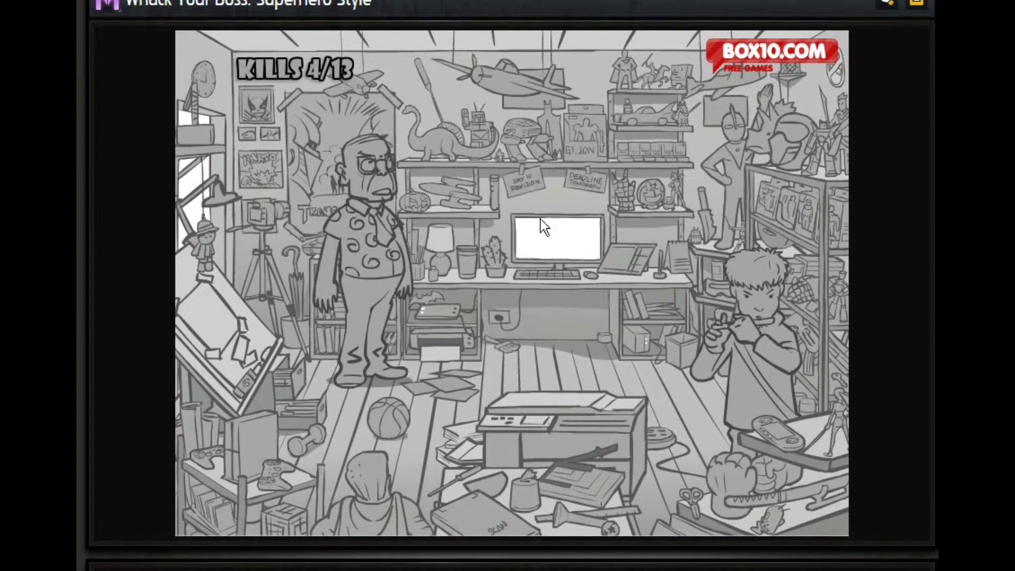
pyautogui.click(555, 519)
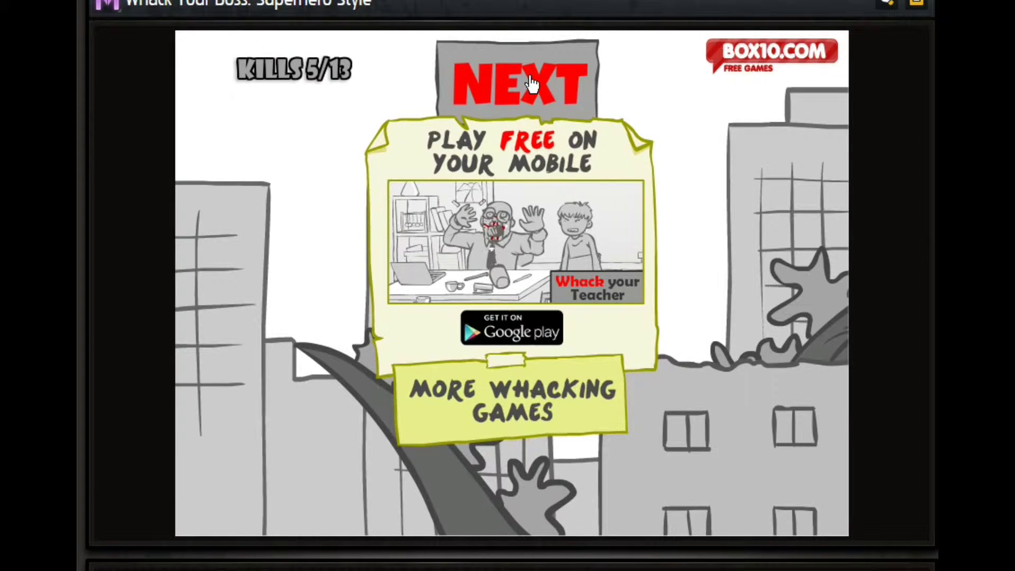
# Step: Advance to a new scene and use the red cape for the crater kill
pyautogui.click(529, 79)
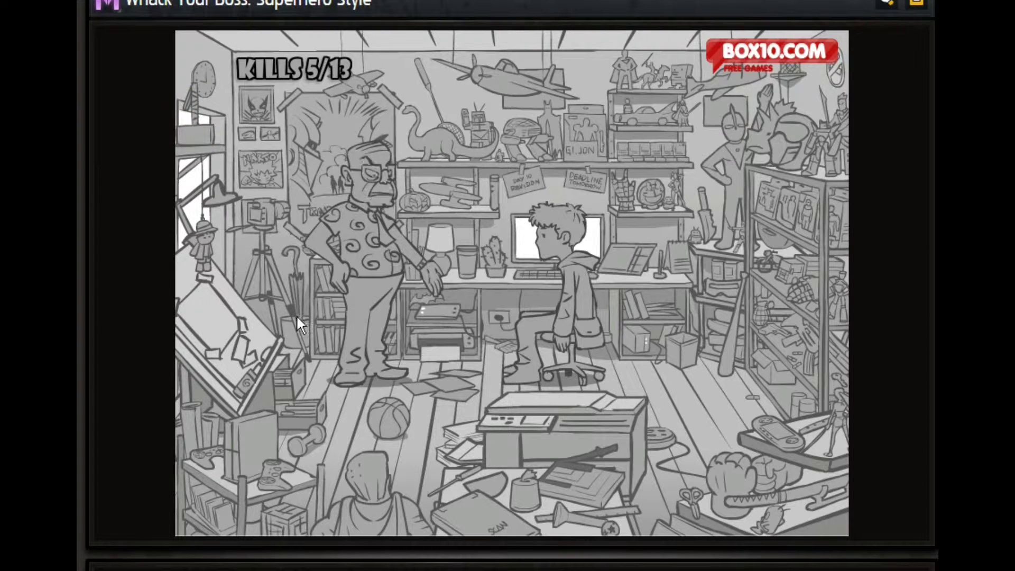
pyautogui.click(346, 519)
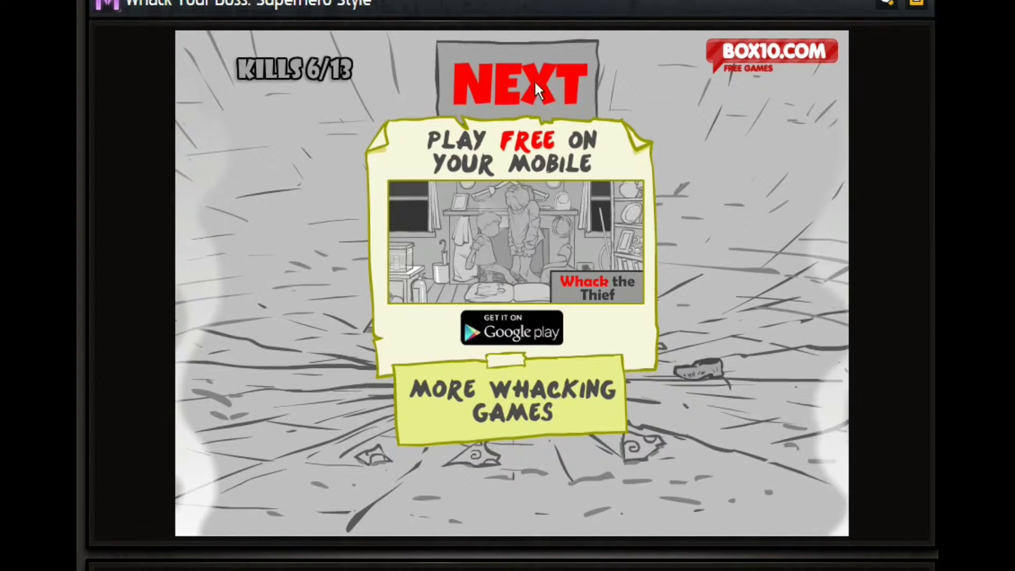
# Step: Advance, use the object by the printer for the robot-and-car kill, and continue
pyautogui.click(538, 90)
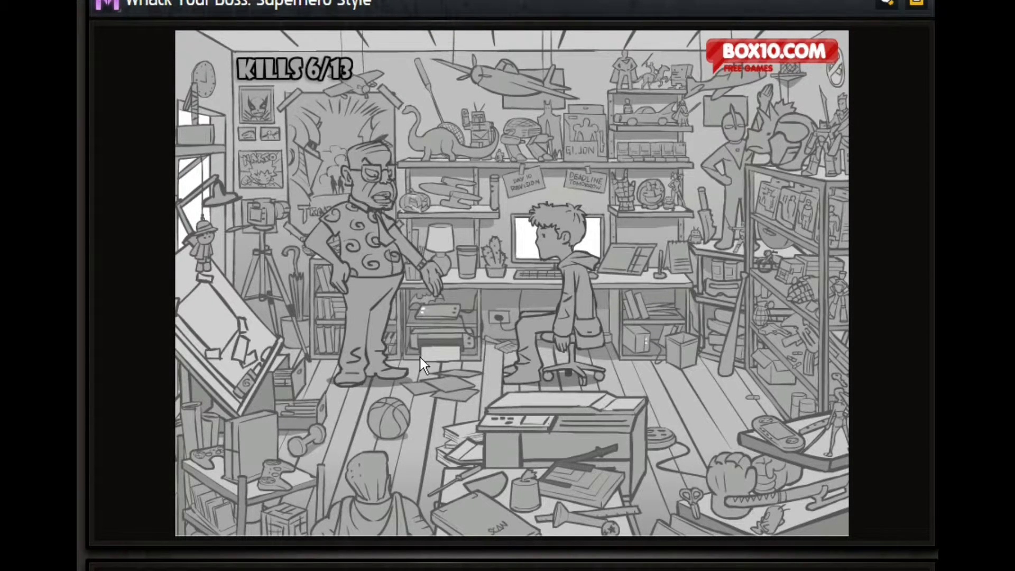
pyautogui.click(290, 518)
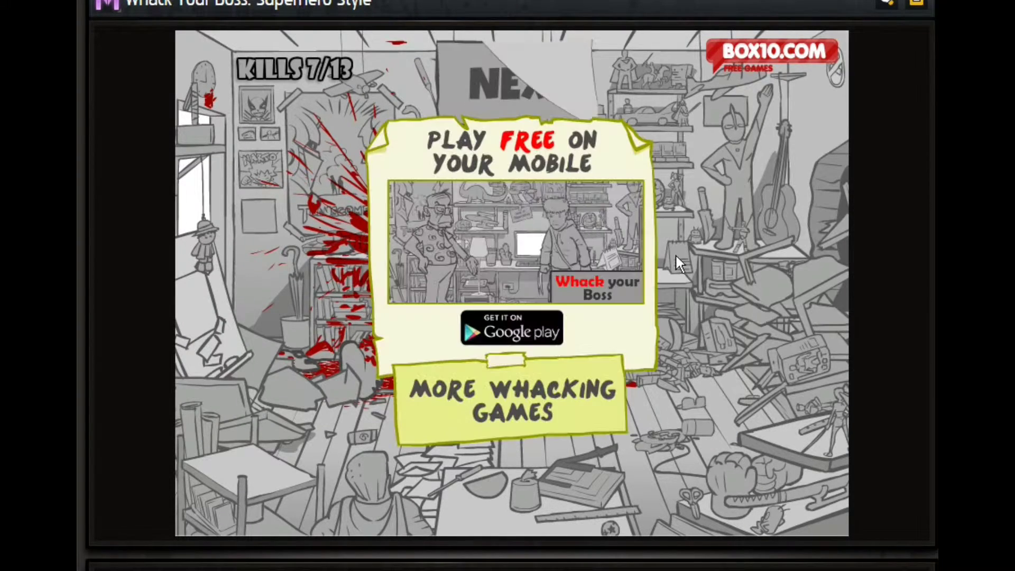
pyautogui.click(480, 80)
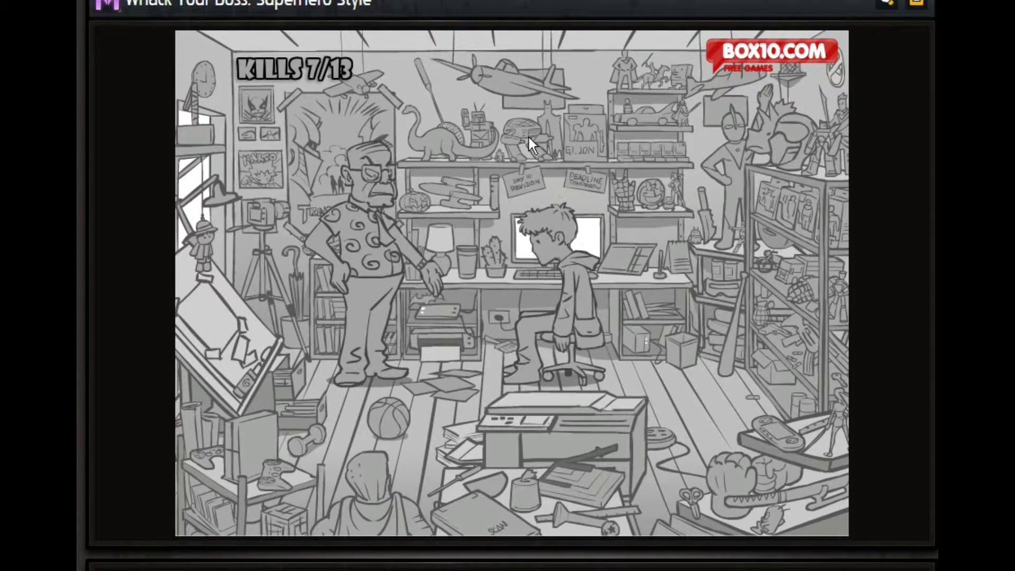
# Step: Use the highlighted shelf item for the lightsaber kill
pyautogui.click(496, 197)
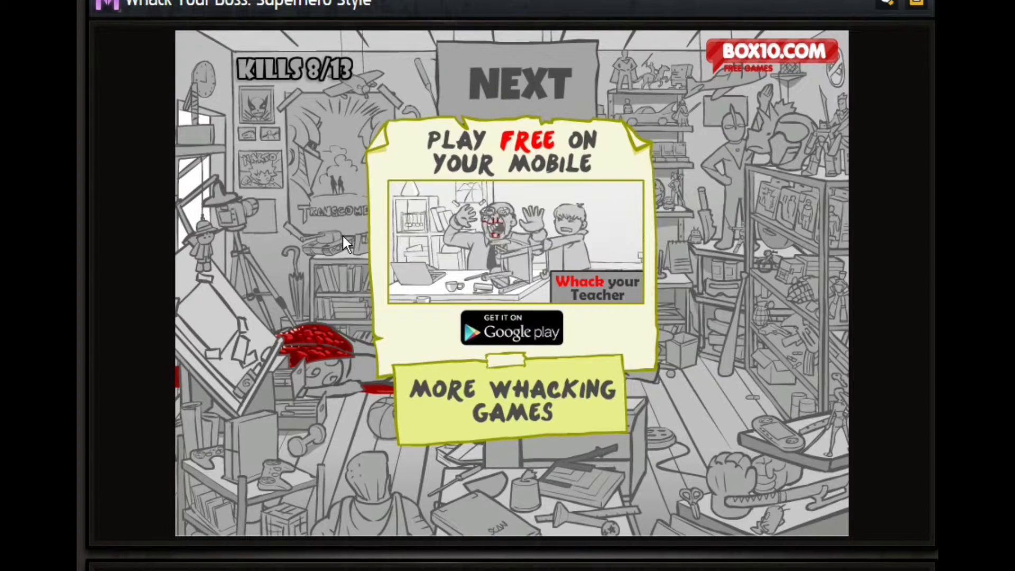
# Step: Advance to a new scene and use a room object for the ninja-clone mob kill
pyautogui.click(513, 86)
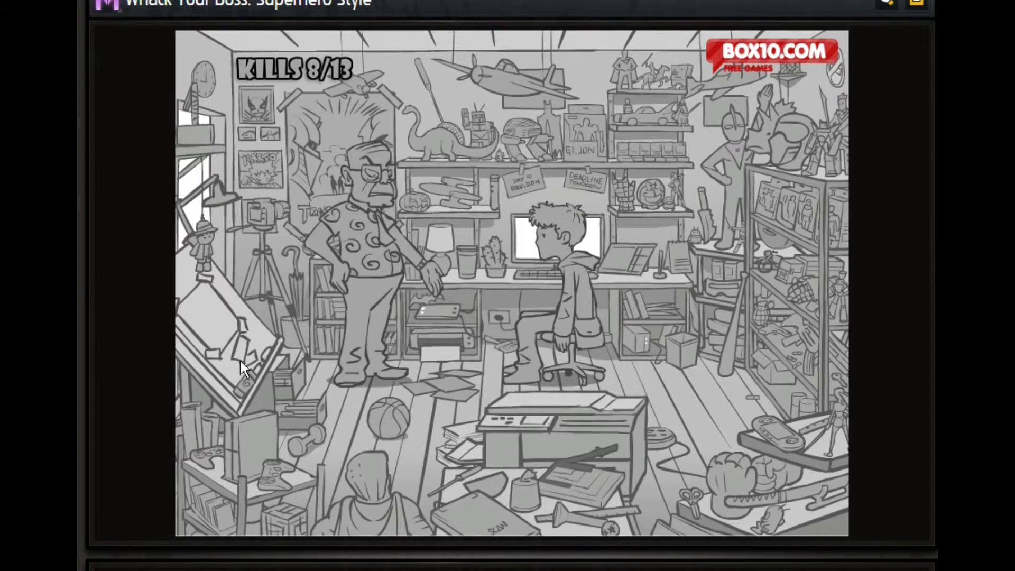
pyautogui.click(244, 394)
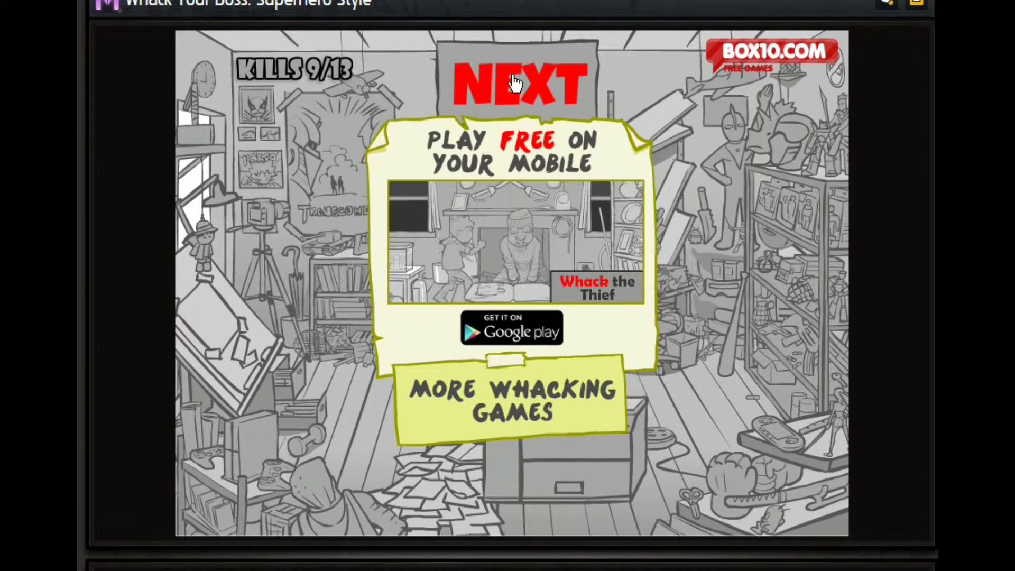
# Step: Advance and use the item beside the desk for the clawed-mutant kill
pyautogui.click(514, 82)
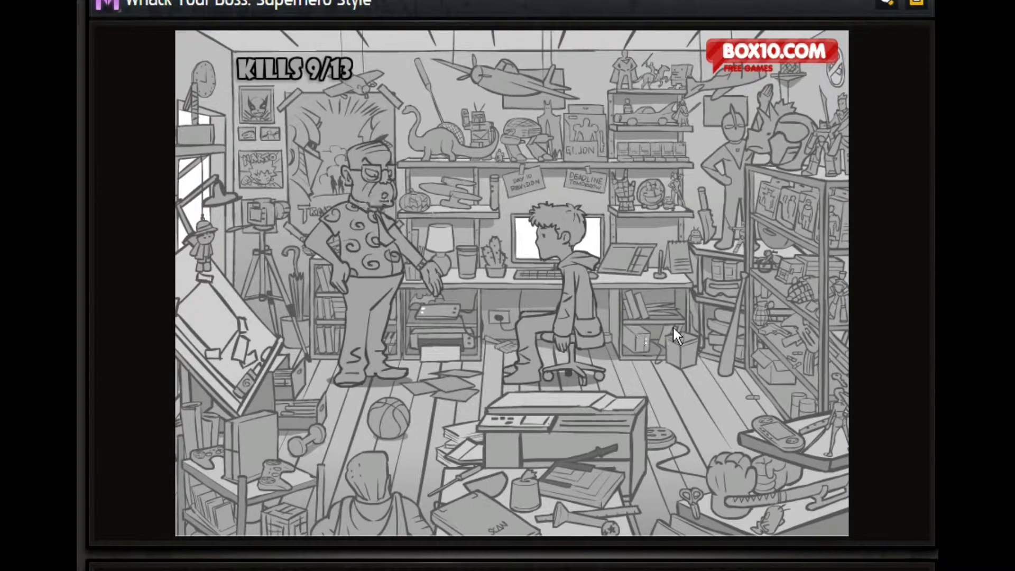
pyautogui.click(661, 316)
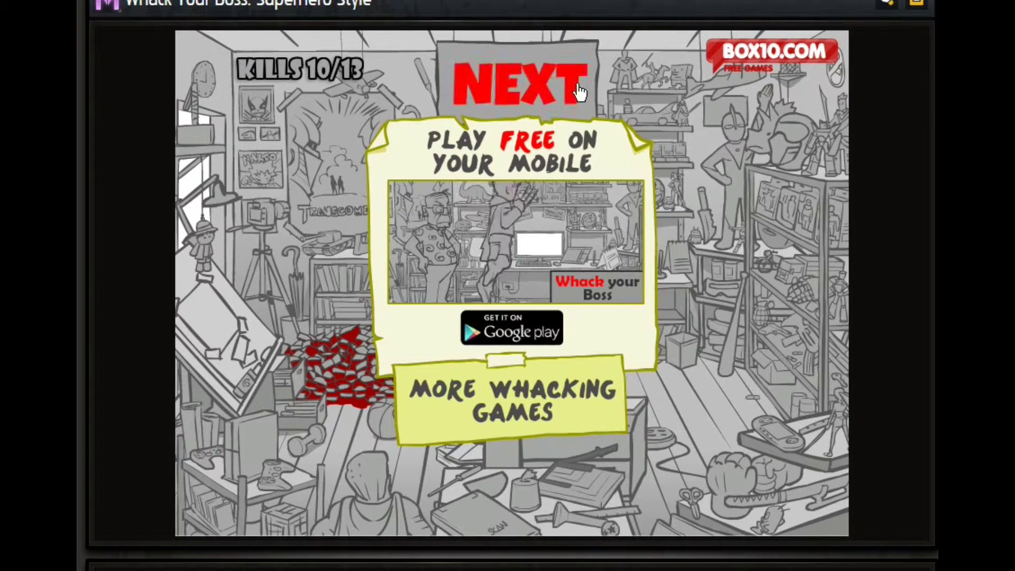
# Step: Advance and use the right-shelf item to hit the boss with eye lasers
pyautogui.click(519, 83)
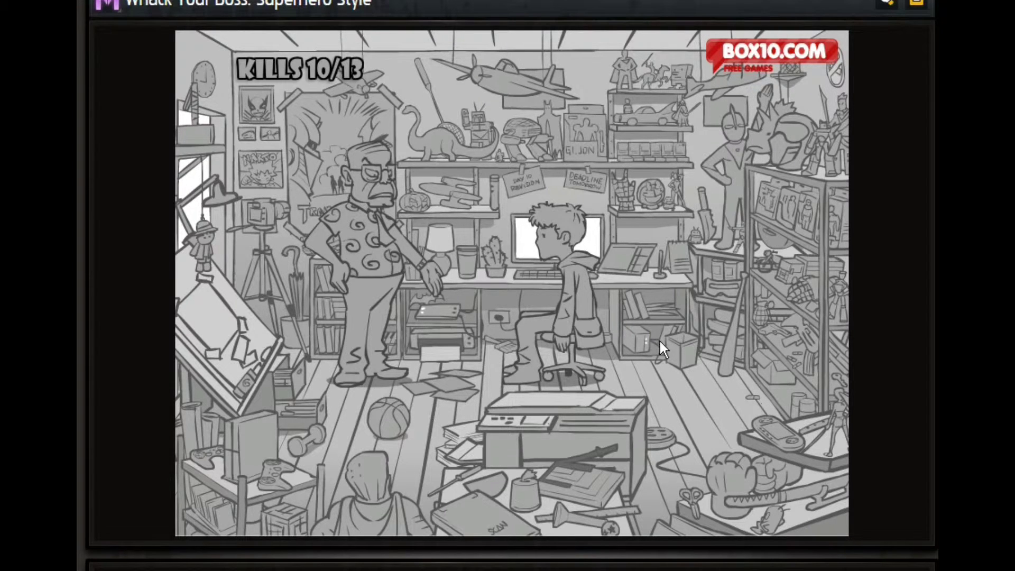
pyautogui.click(728, 292)
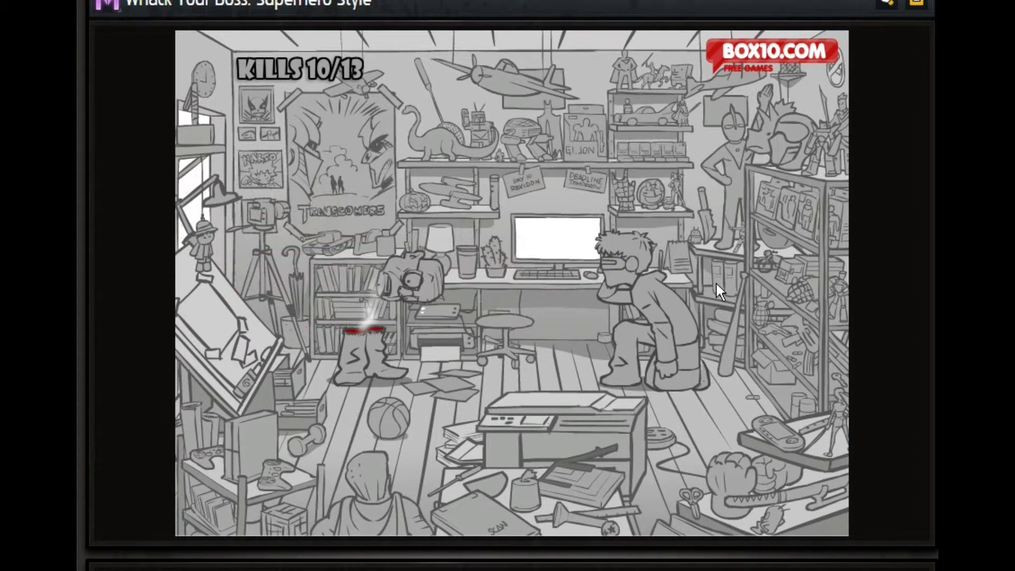
pyautogui.click(716, 281)
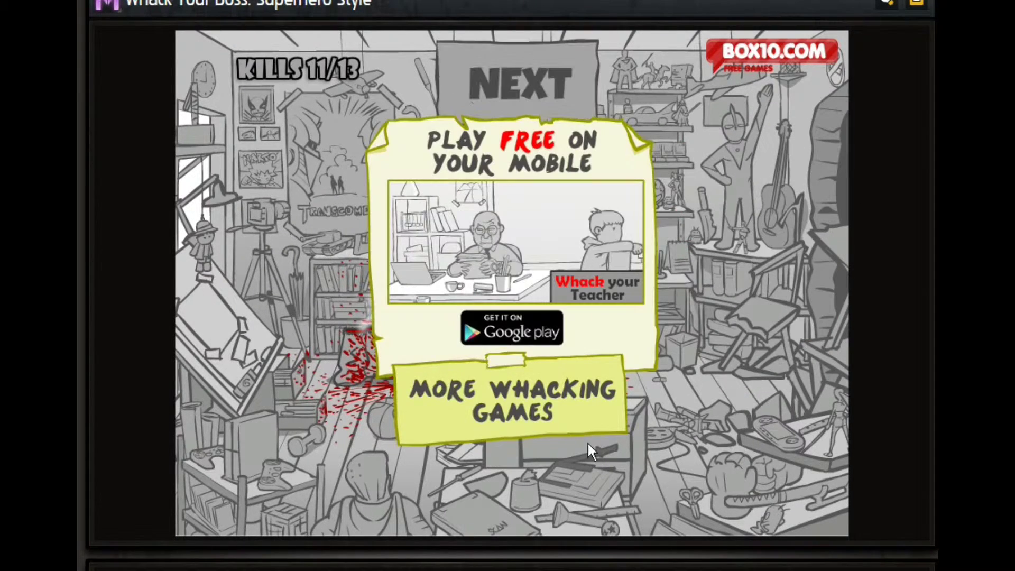
# Step: Go to the next scene and trigger the spider web-slinging kill via the upper-shelf object
pyautogui.click(517, 88)
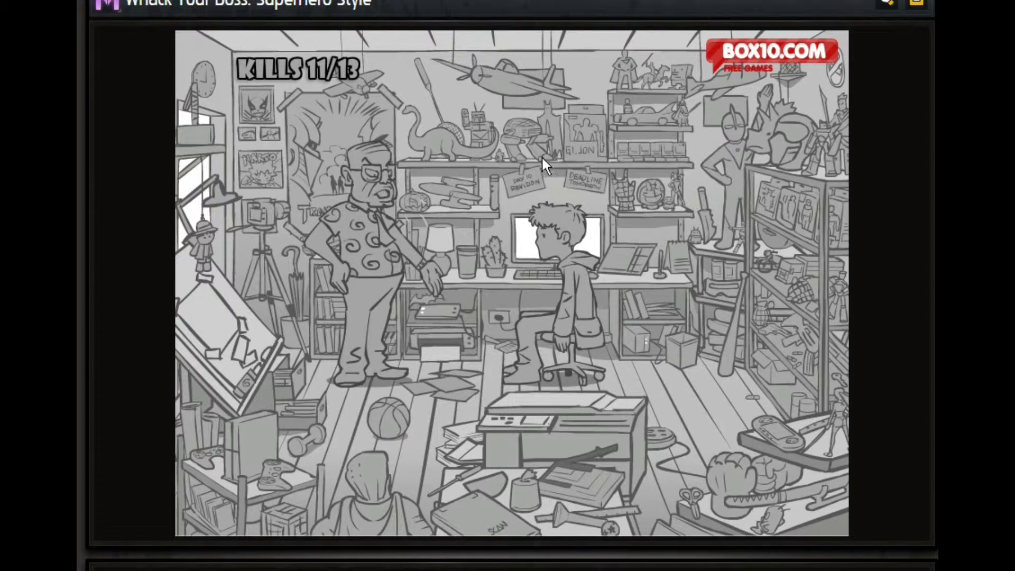
pyautogui.click(627, 197)
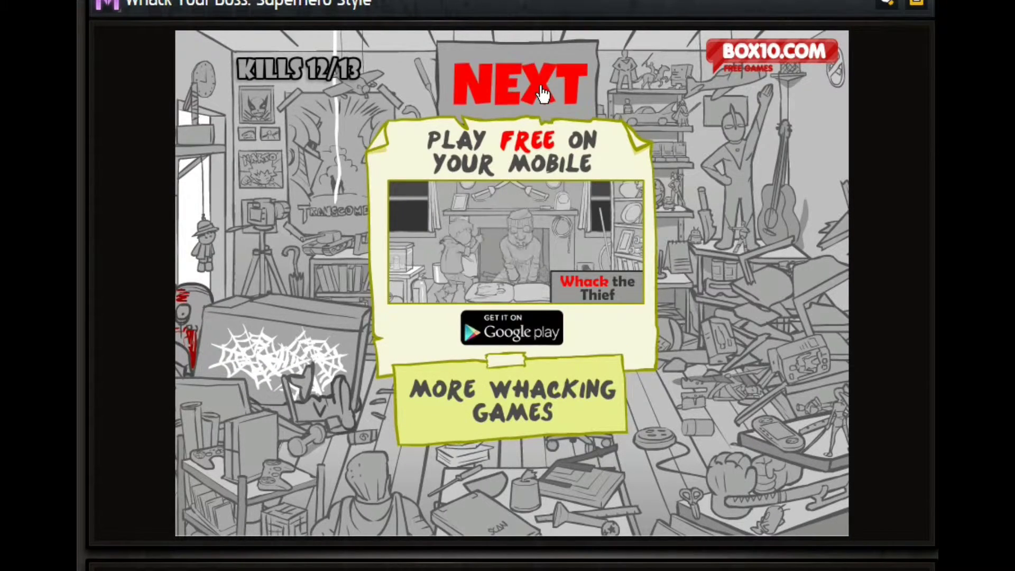
# Step: Go to the next scene and trigger the shrink-and-stomp kill with the red floor object
pyautogui.click(539, 83)
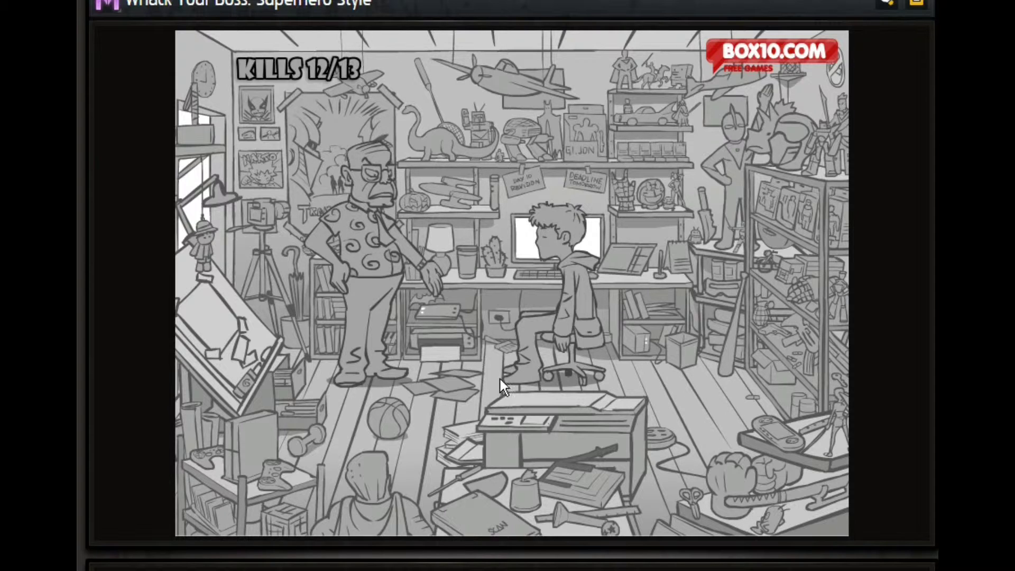
pyautogui.click(480, 483)
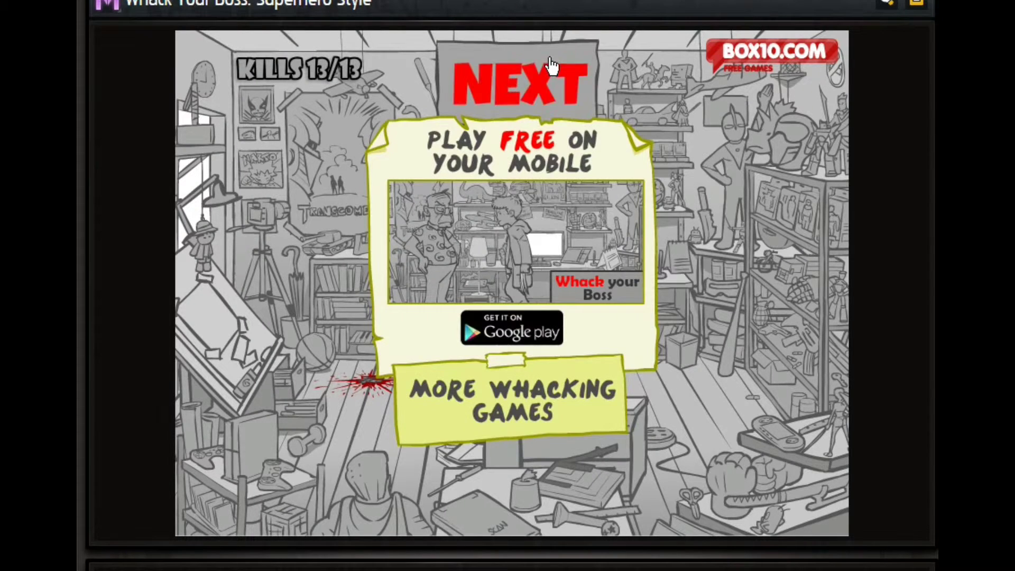
# Step: Advance to the ending screen and choose BACK TO MENU
pyautogui.click(523, 82)
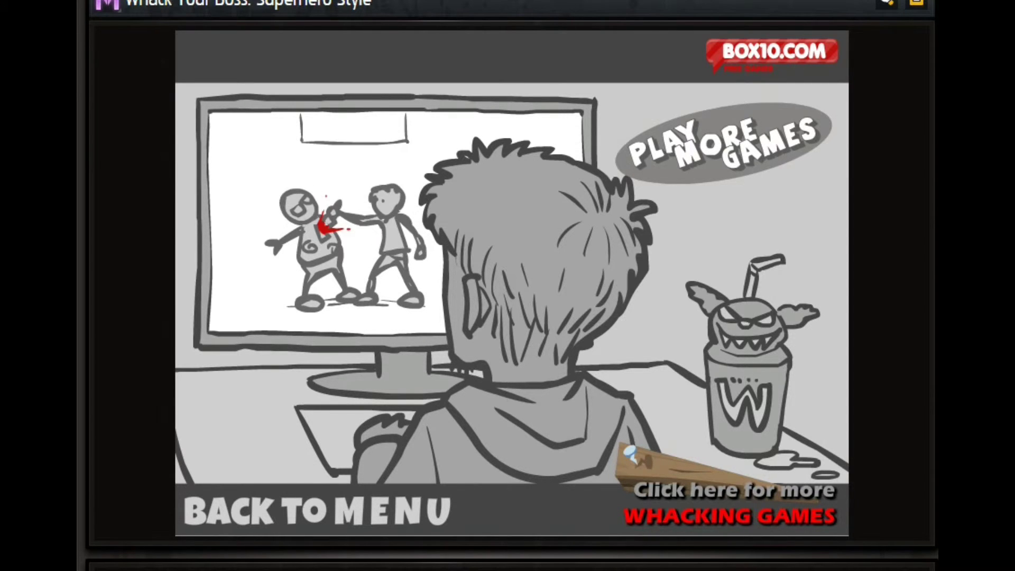
pyautogui.click(314, 512)
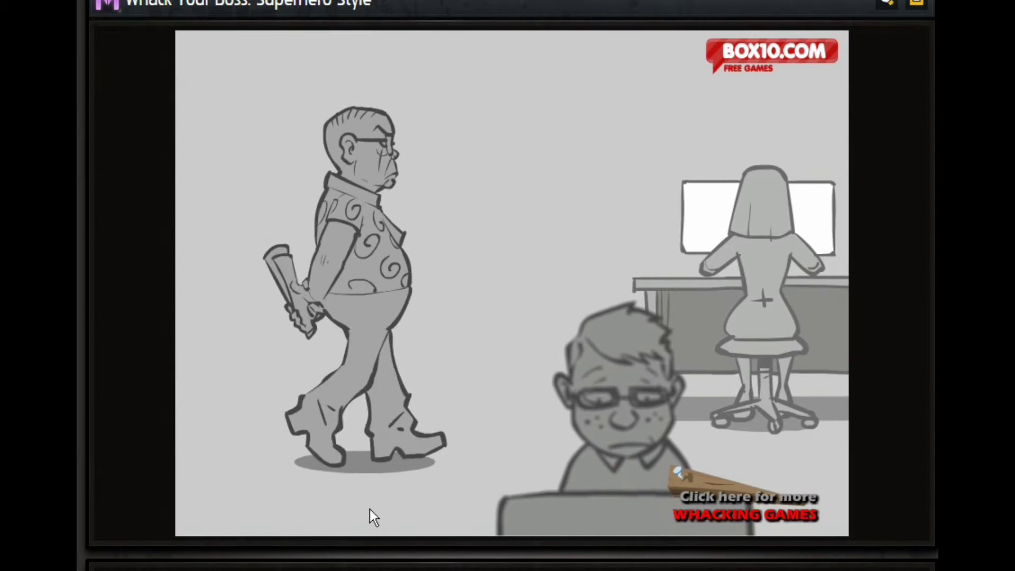